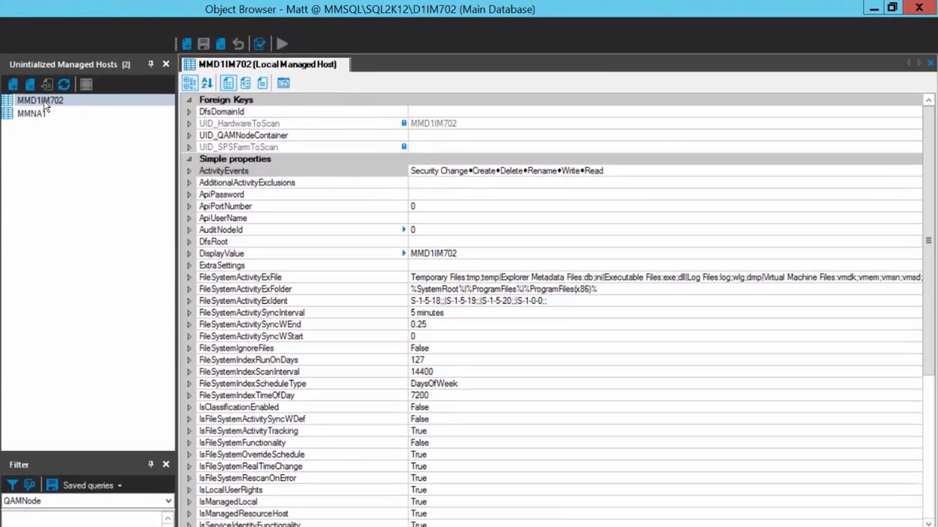
# Select host MMD1IM702 and confirm its IsManagedResourceHost property is True
pyautogui.click(45, 103)
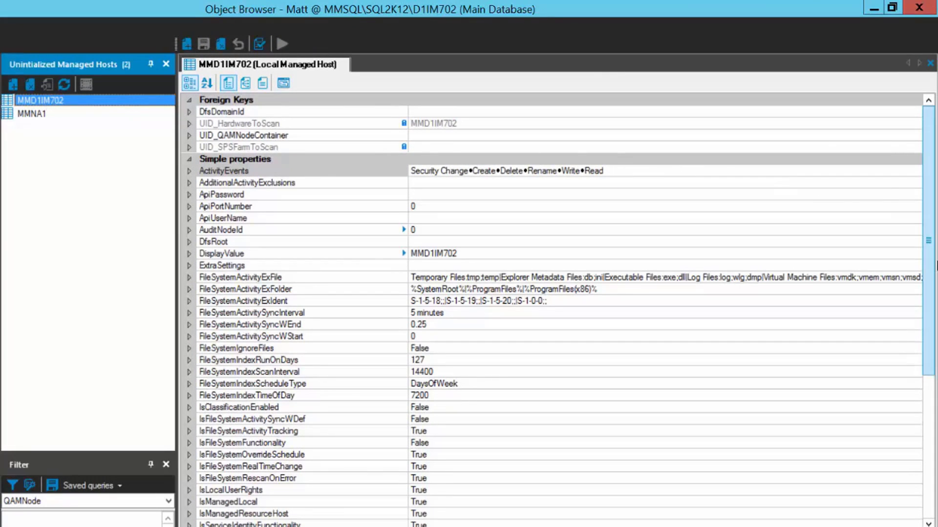
pyautogui.moveTo(930, 363); pyautogui.dragTo(933, 507)
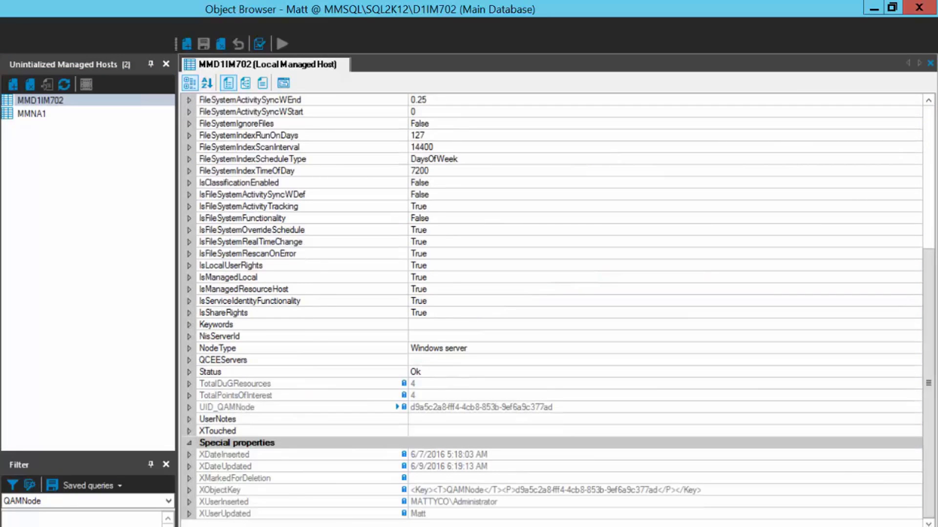
pyautogui.click(287, 290)
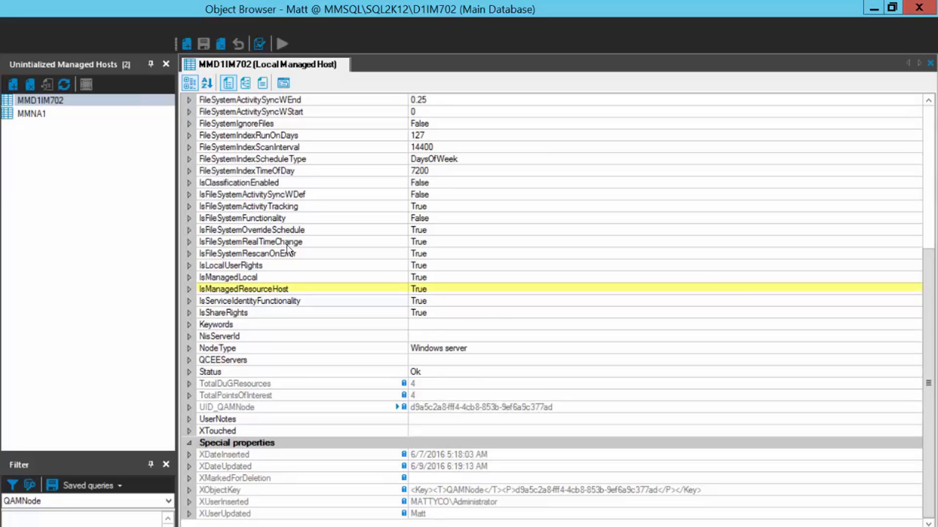
pyautogui.click(287, 290)
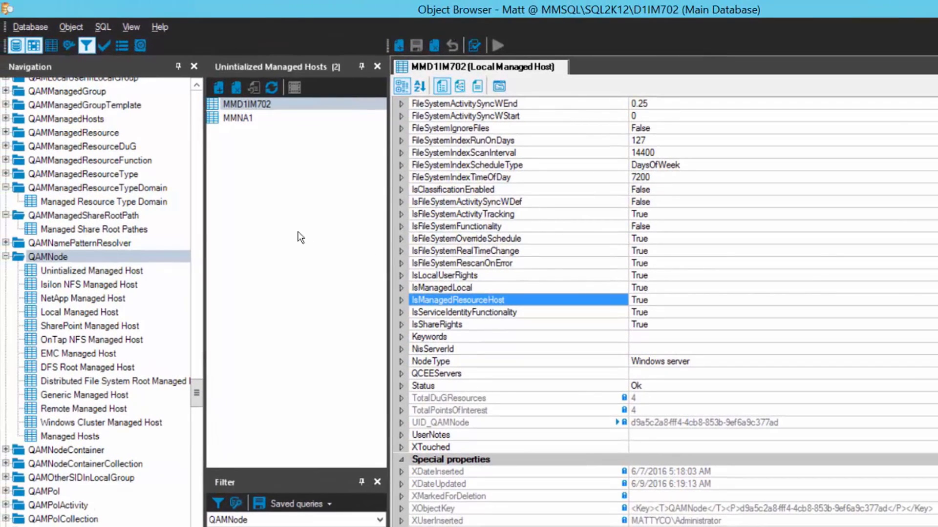
# Open the c$\Data\Shares entry under QAMManagedShareRootPath for host MMD1IM702
pyautogui.click(52, 216)
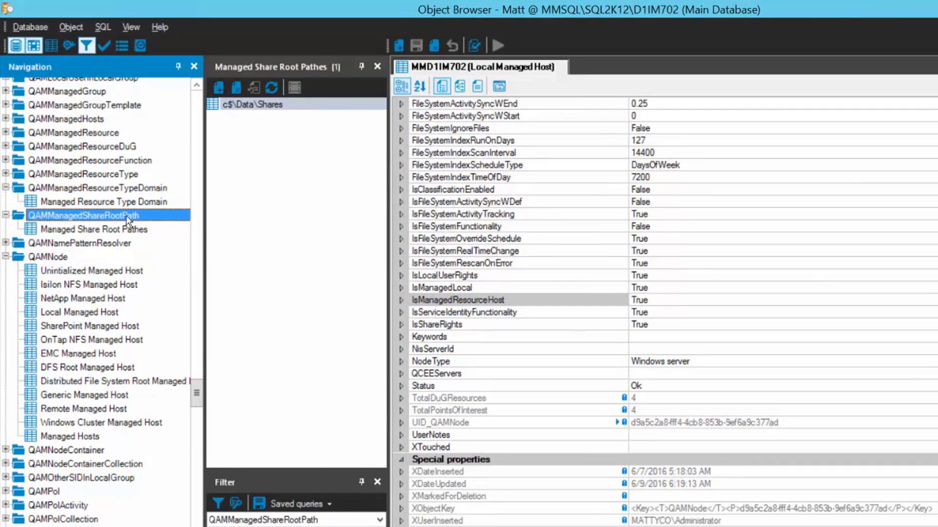
pyautogui.click(279, 103)
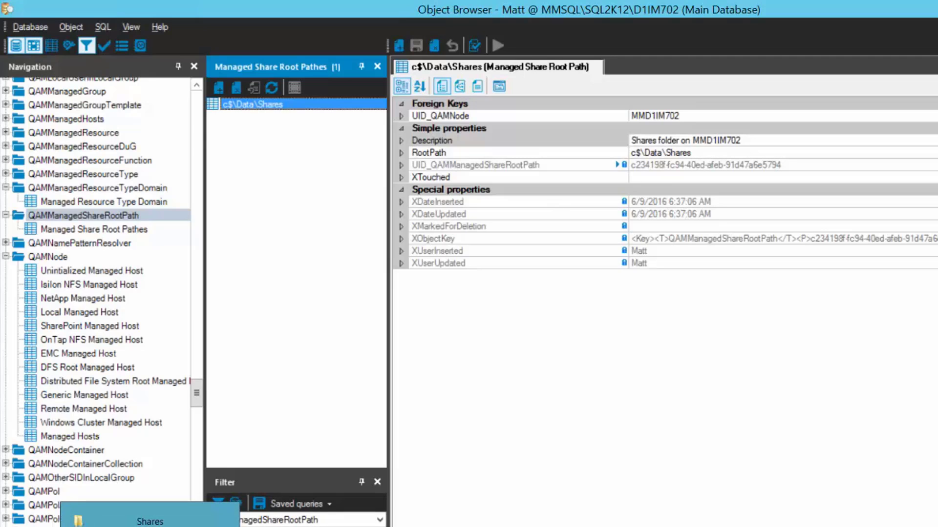
pyautogui.click(150, 526)
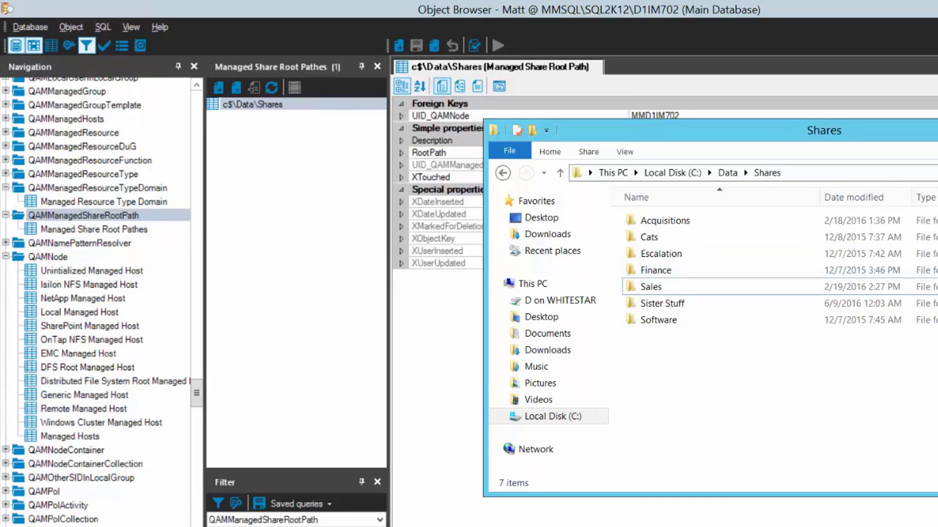
pyautogui.hotkey('alt', 'Tab')
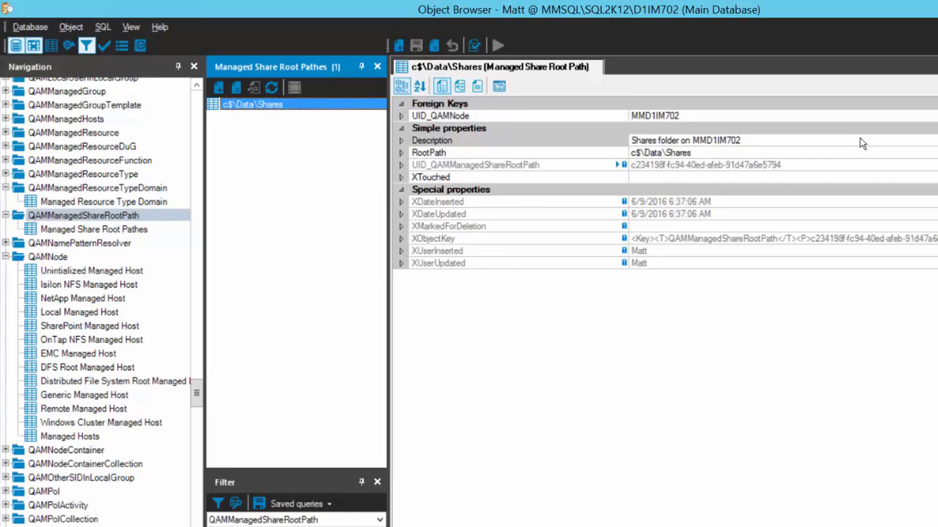
# Show the Simple Share - MATTYCO entry from QAMManagedResourceTypeDomain, with ADS container DGE Managed Groups
pyautogui.click(74, 188)
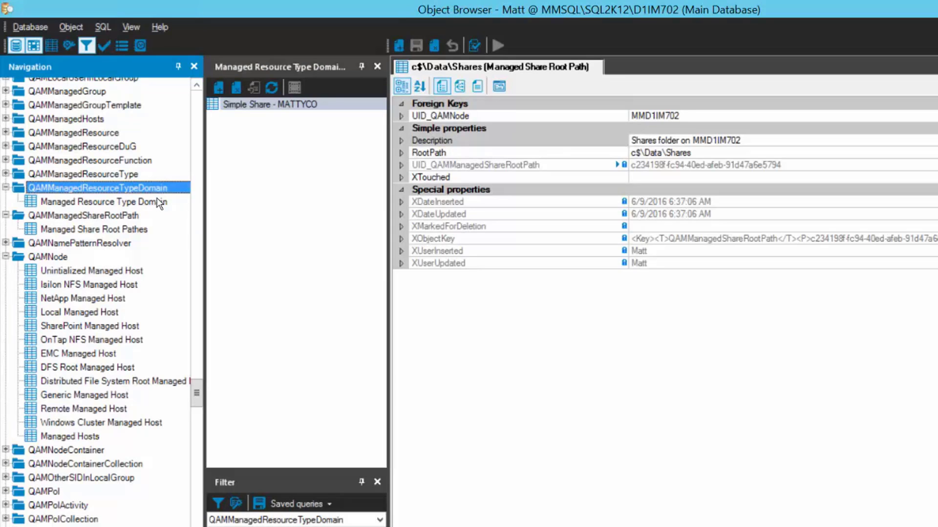
pyautogui.click(245, 104)
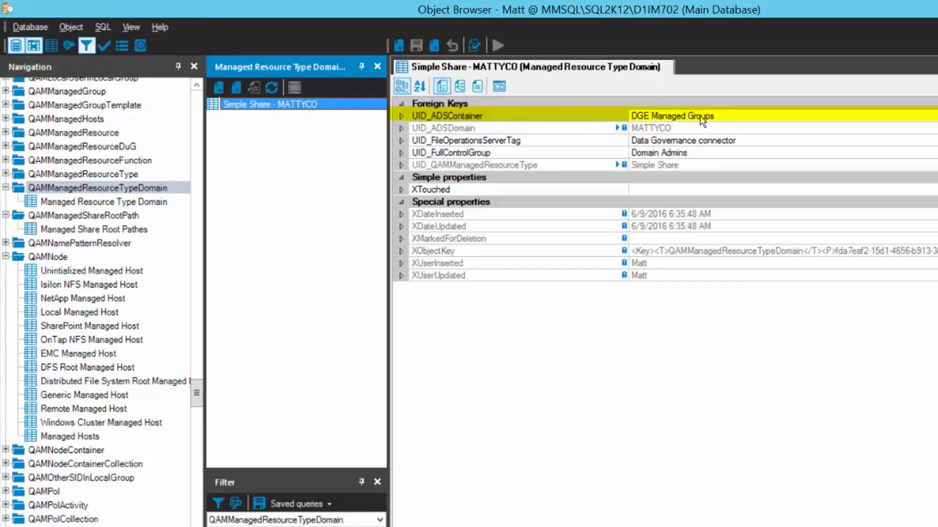
pyautogui.click(683, 140)
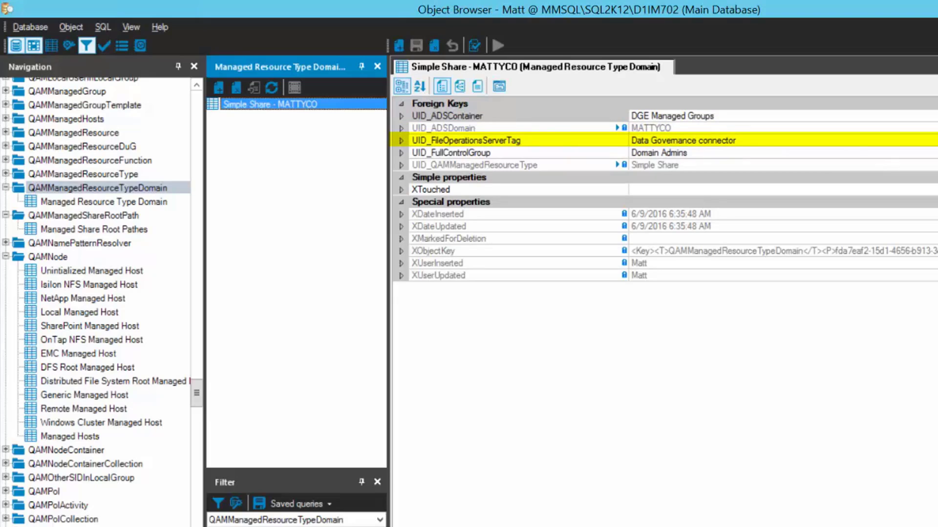
pyautogui.click(734, 140)
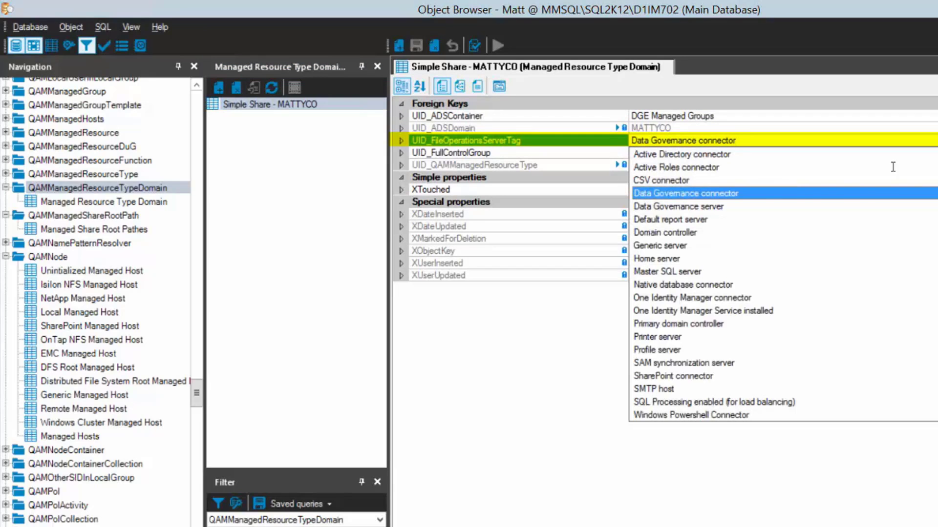
pyautogui.click(737, 191)
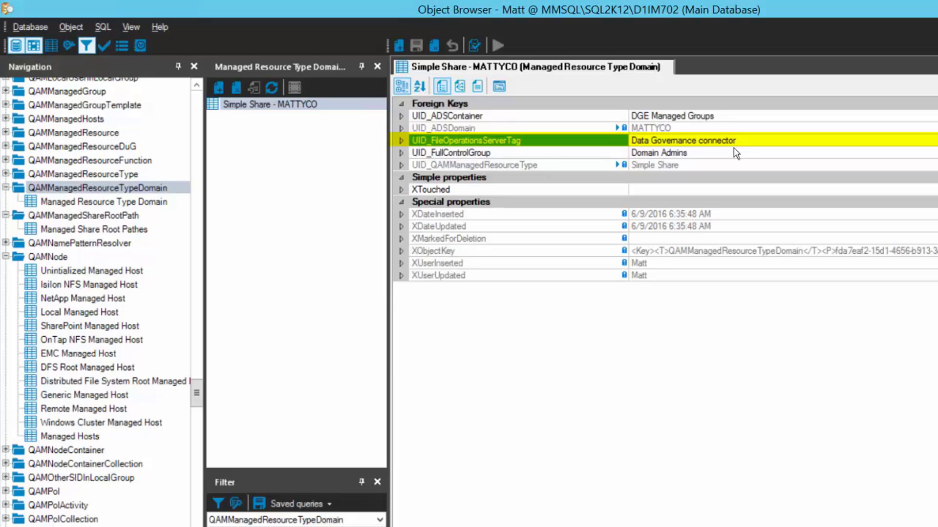
pyautogui.click(694, 153)
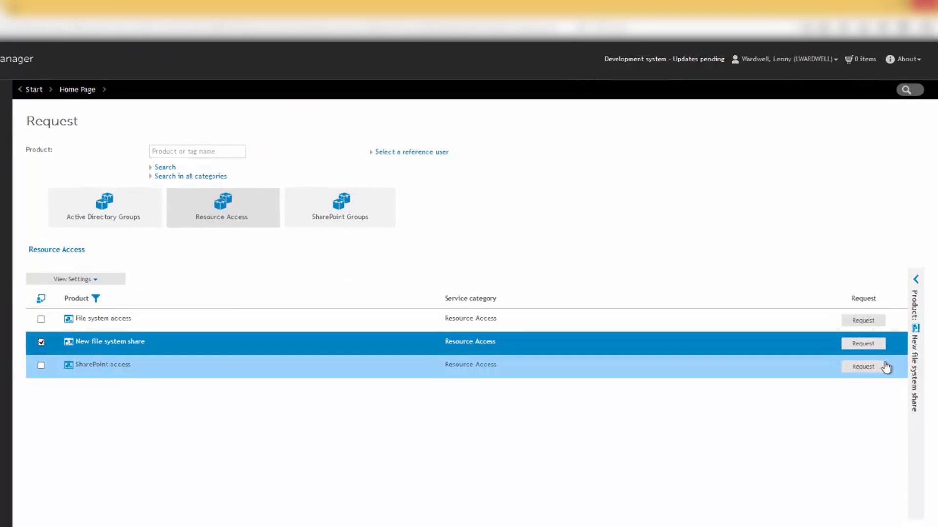
# Request a New file system share with a share name and a collaboration purpose, then check the cart
pyautogui.click(879, 346)
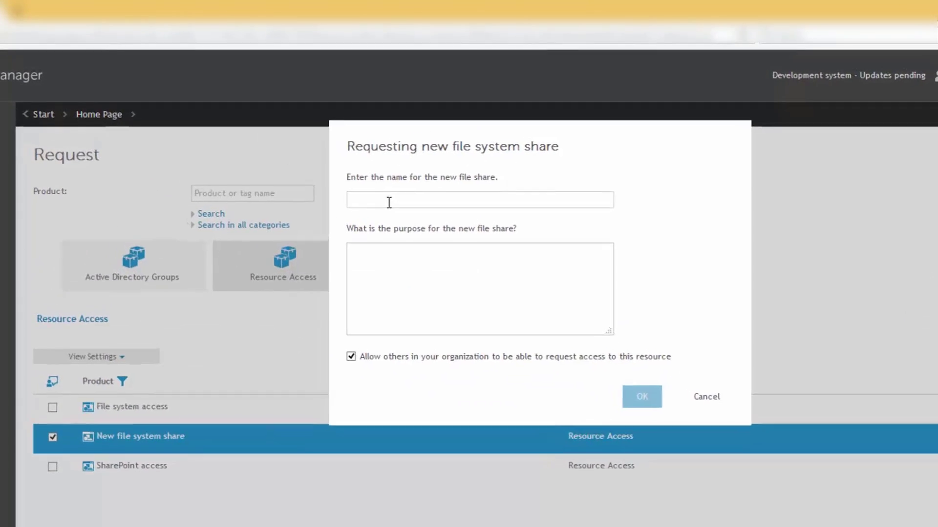
pyautogui.write("Lenny's Secret Project")
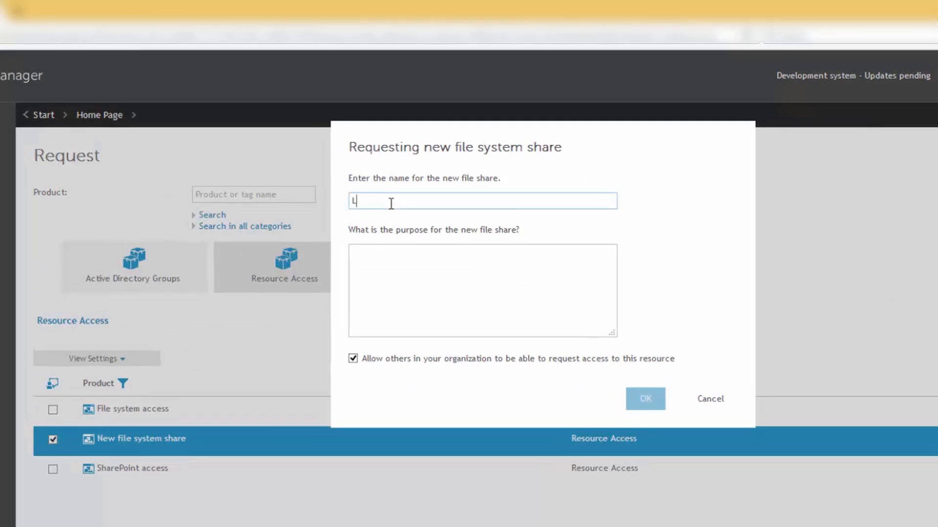
pyautogui.click(373, 251)
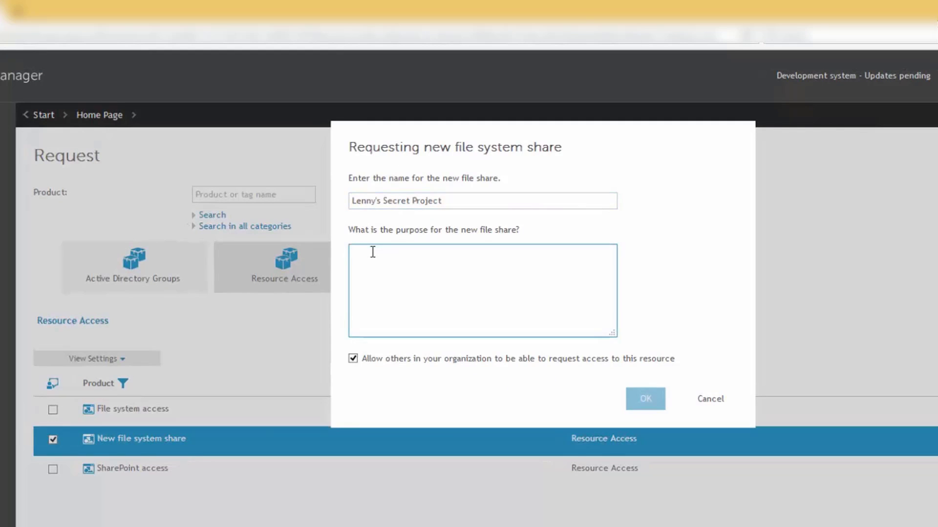
pyautogui.write('I have an idea. I need a place to collaborate.')
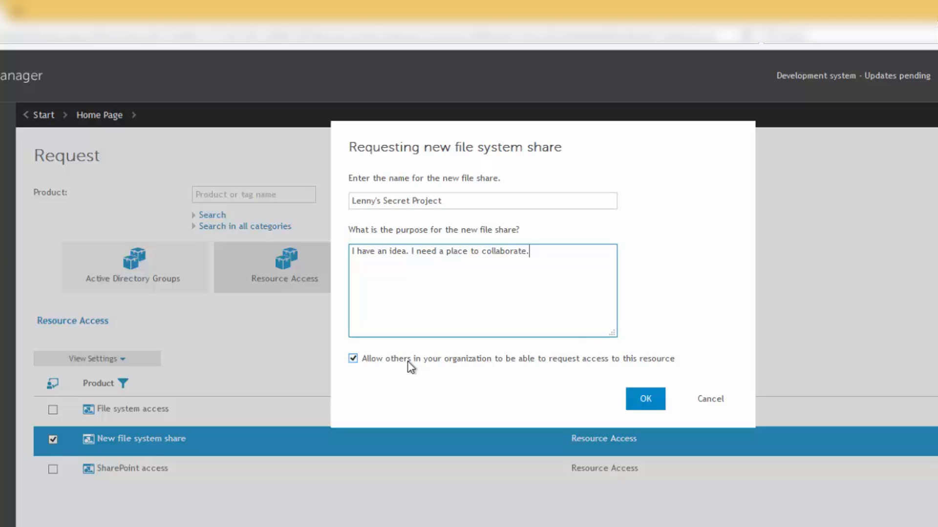
pyautogui.click(633, 406)
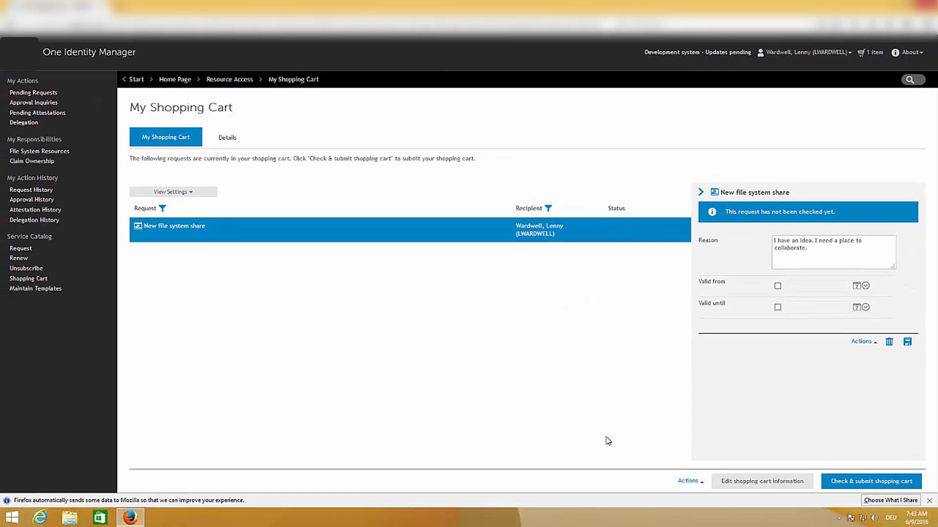
pyautogui.click(875, 483)
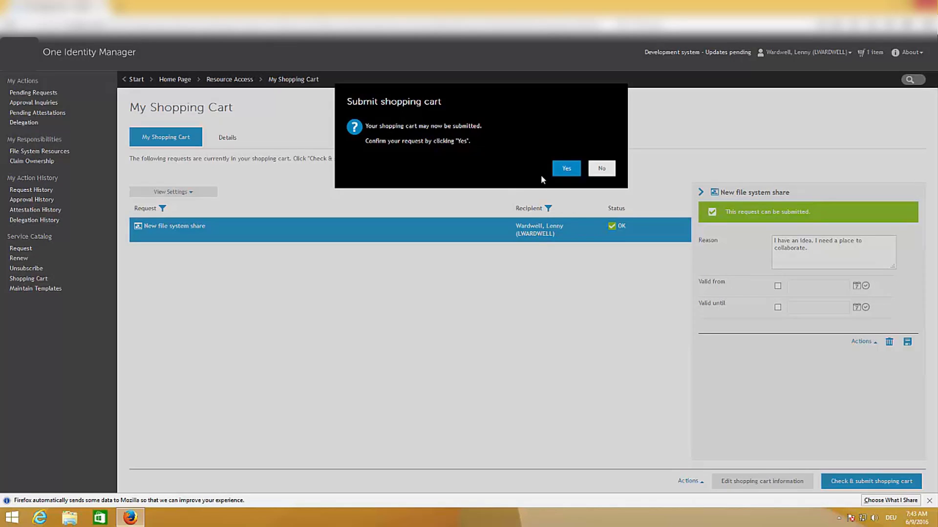
# Confirm submitting the share request from the shopping cart and log the requester off
pyautogui.click(566, 168)
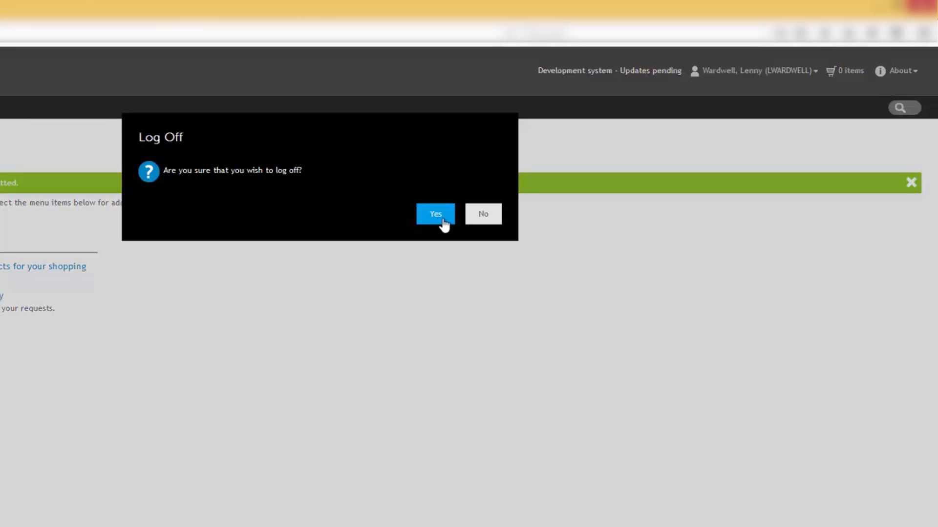
pyautogui.click(442, 218)
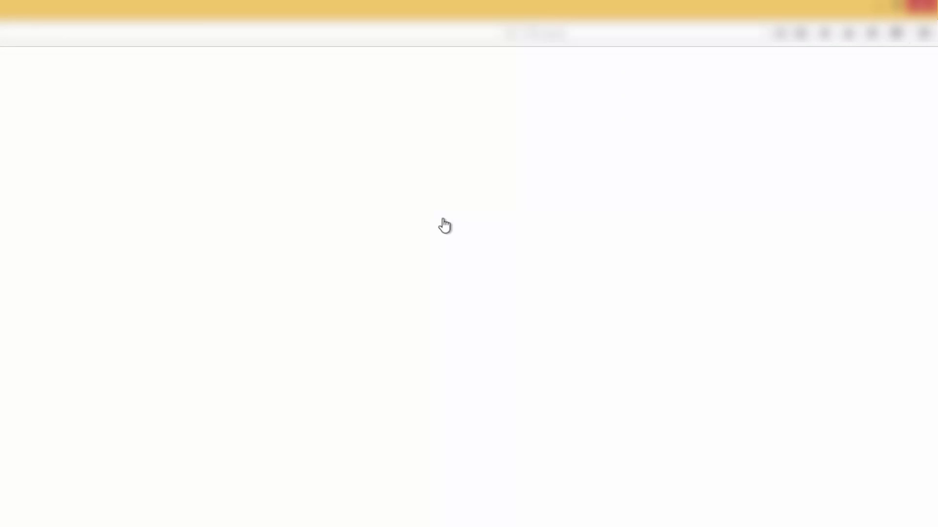
# Log in with the approving manager's login name and show Pending Requests
pyautogui.click(225, 275)
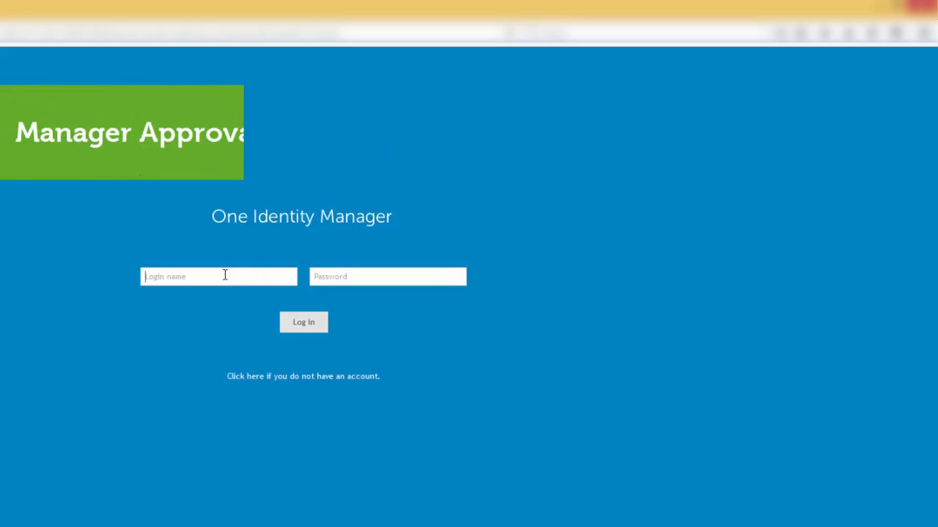
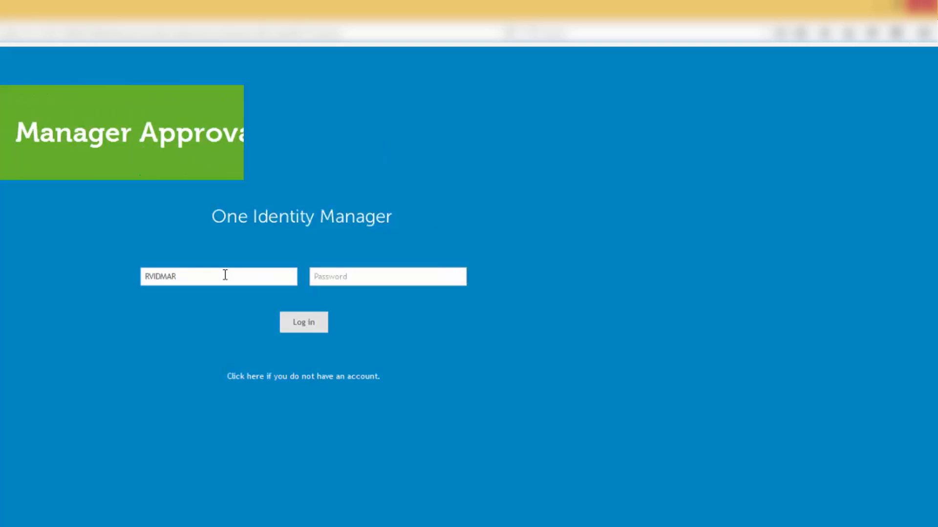
pyautogui.click(311, 324)
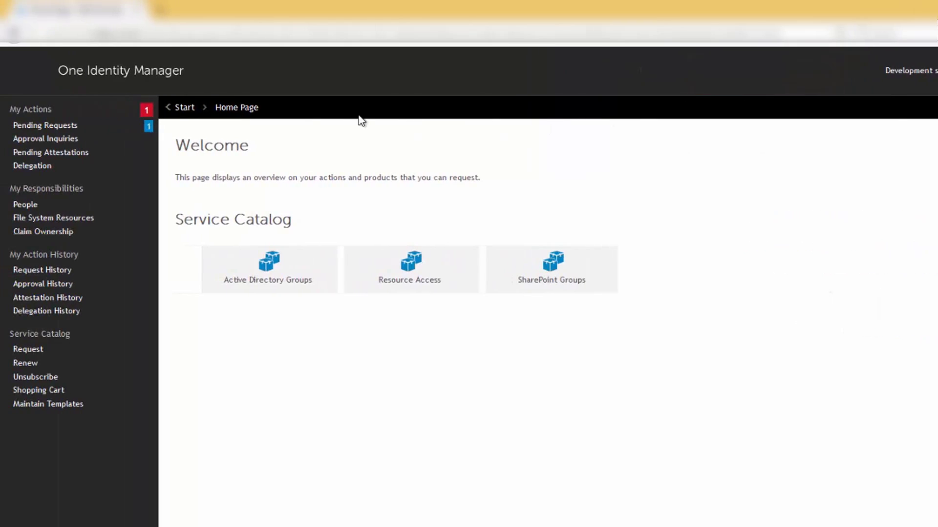
pyautogui.click(47, 129)
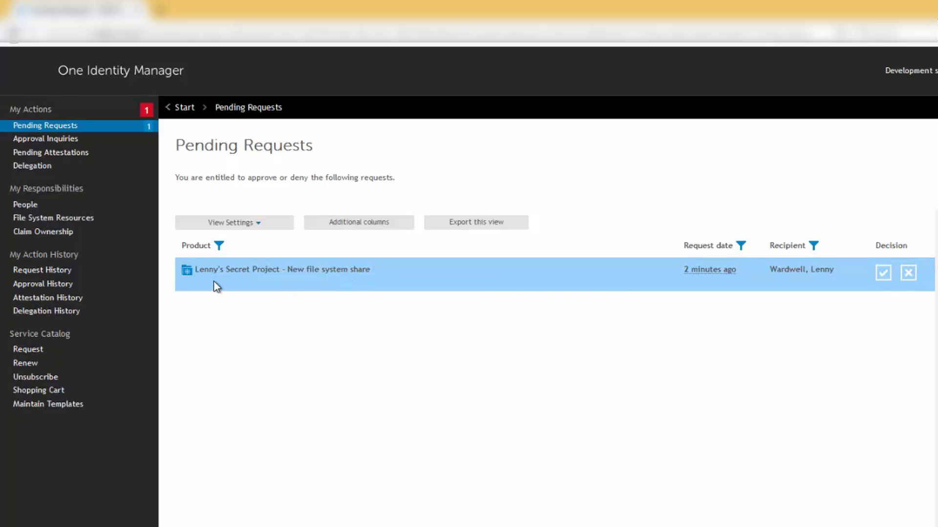
# Approve the file system share request, adding a short approval reason, and save the approval
pyautogui.click(252, 281)
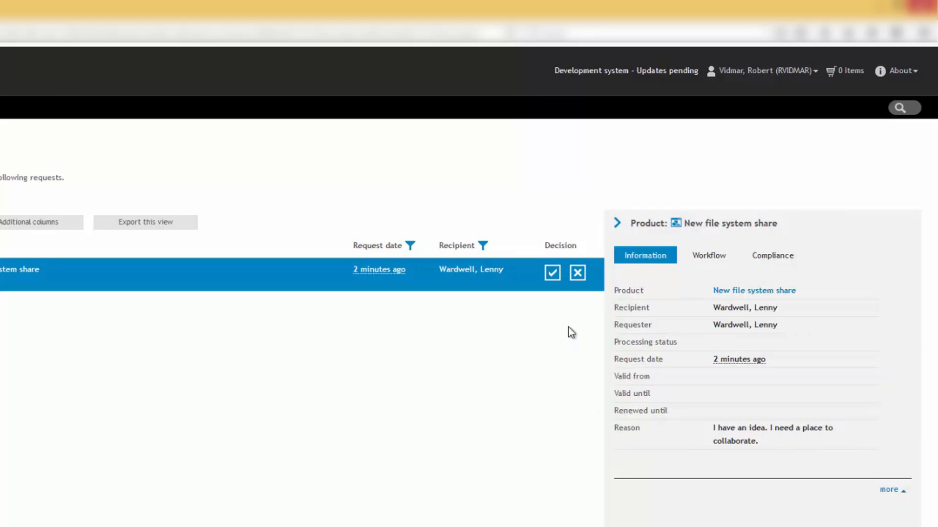
pyautogui.click(551, 274)
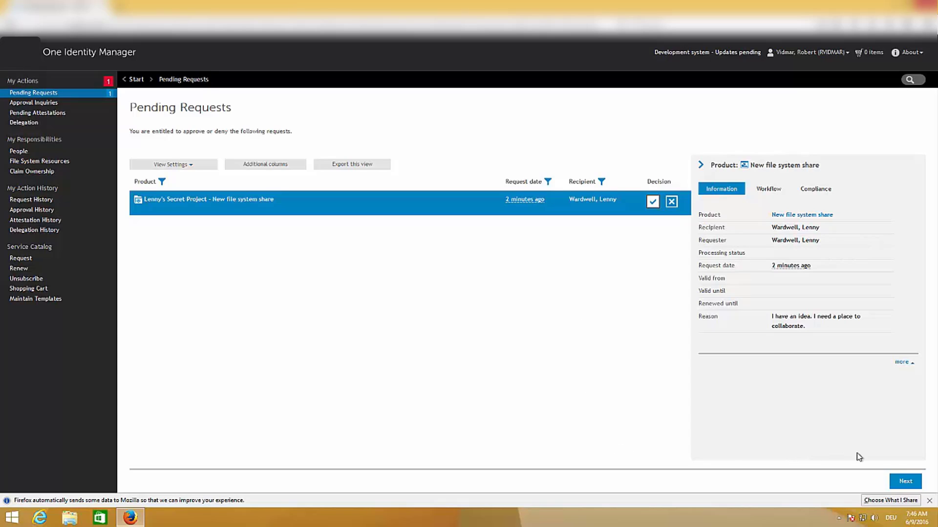
pyautogui.click(911, 486)
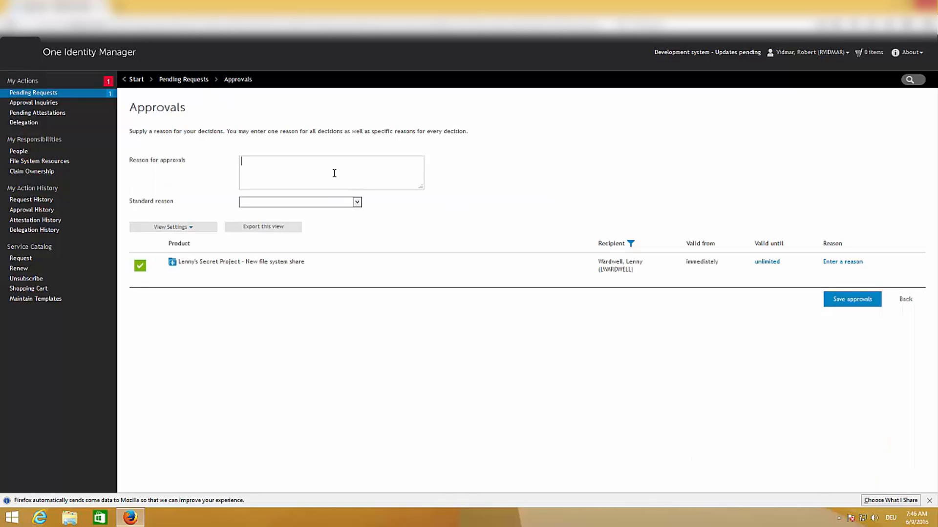
pyautogui.click(334, 173)
pyautogui.write('Sure, Lenny can have a share created. Thanks')
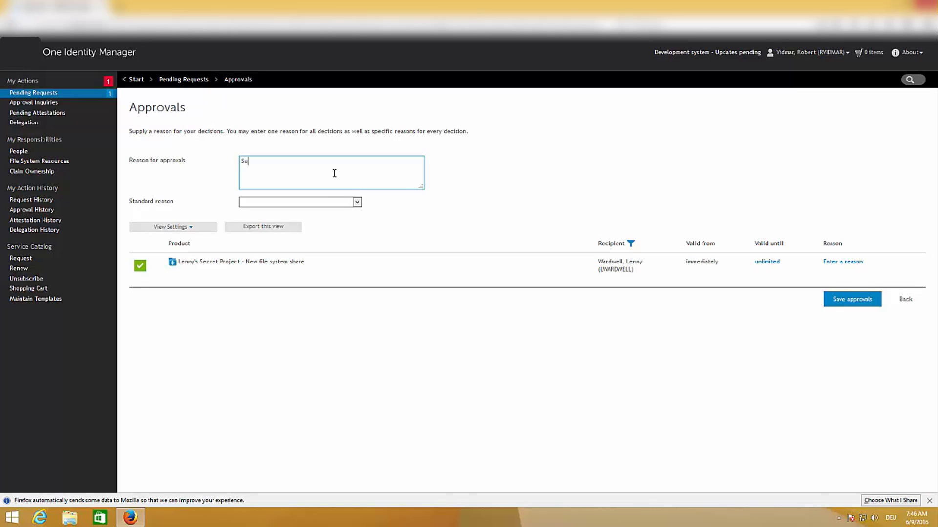
pyautogui.click(856, 305)
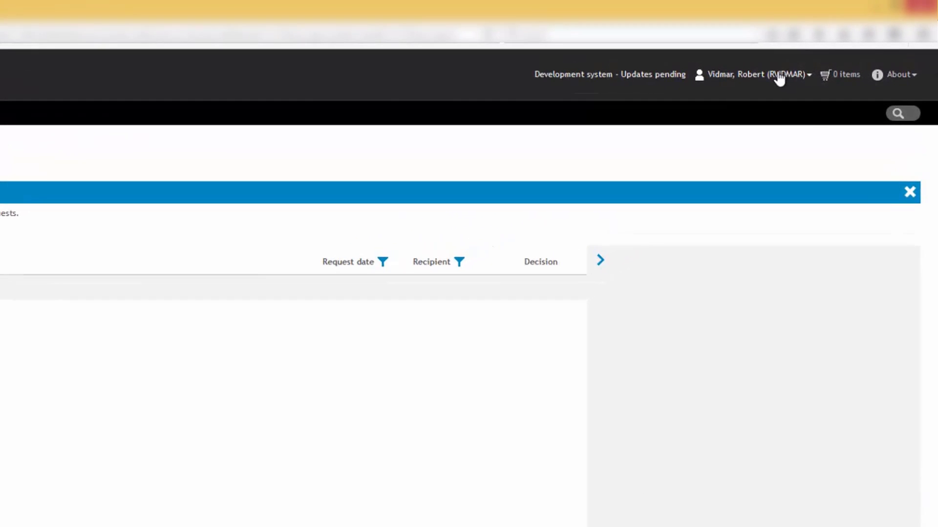
# Log off, sign in with the administrator's login name, and open the pending share request's New File Share form
pyautogui.click(826, 55)
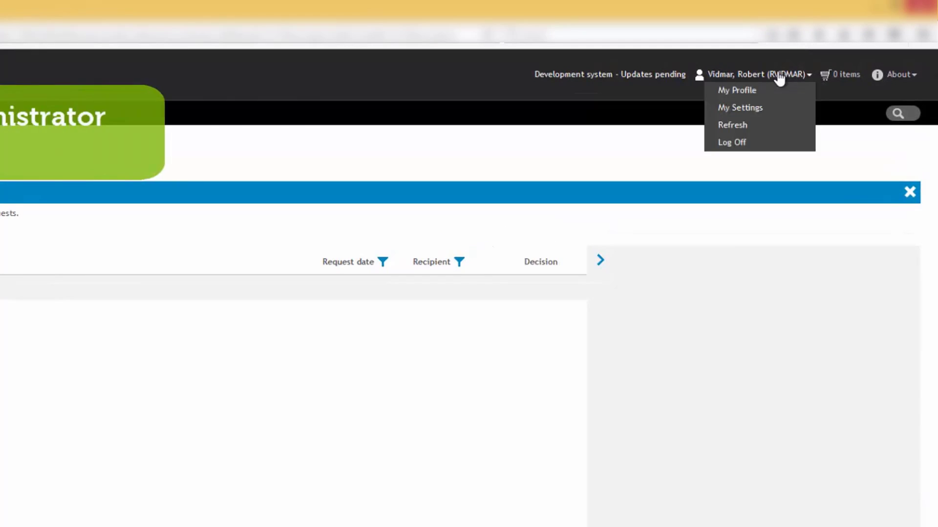
pyautogui.click(731, 147)
pyautogui.click(415, 228)
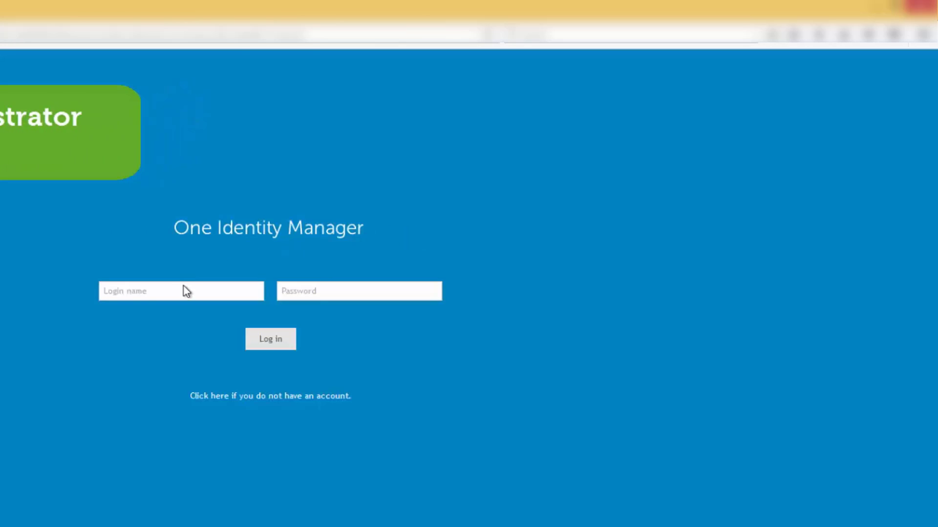
pyautogui.click(180, 293)
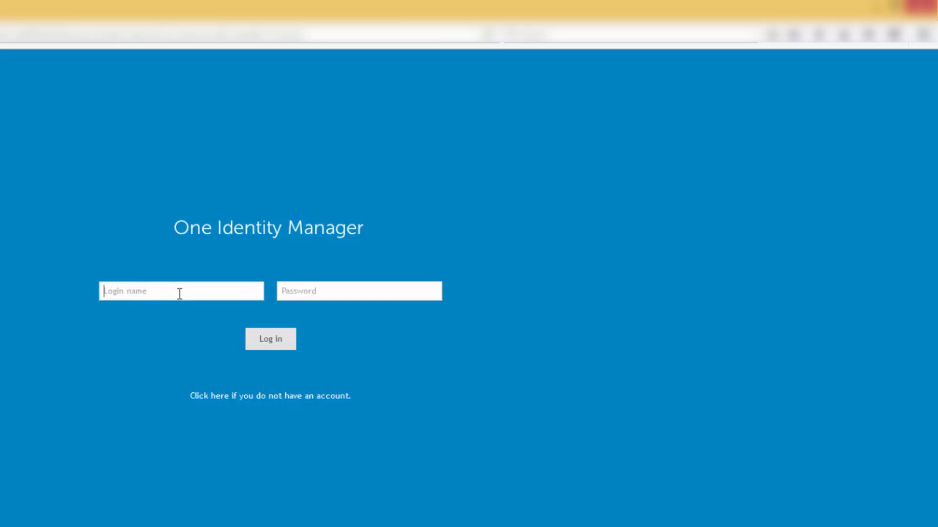
pyautogui.click(272, 348)
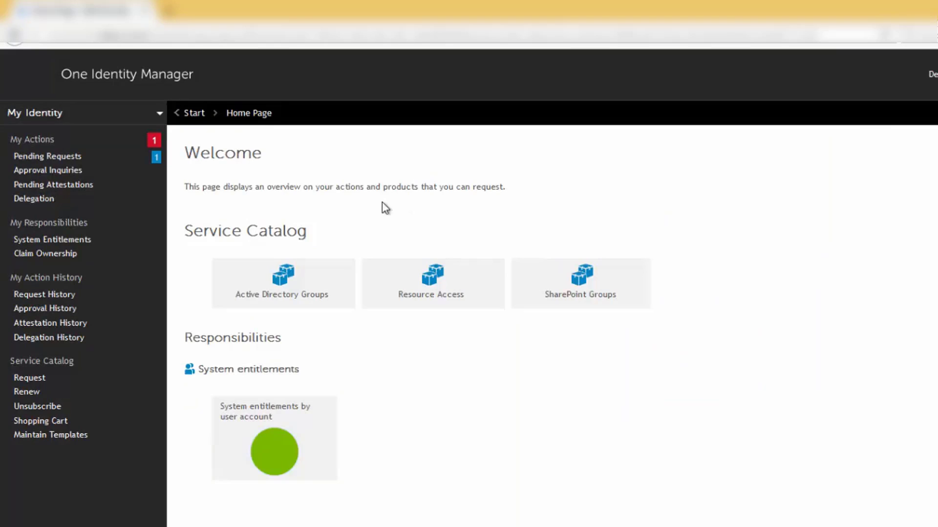
pyautogui.click(68, 158)
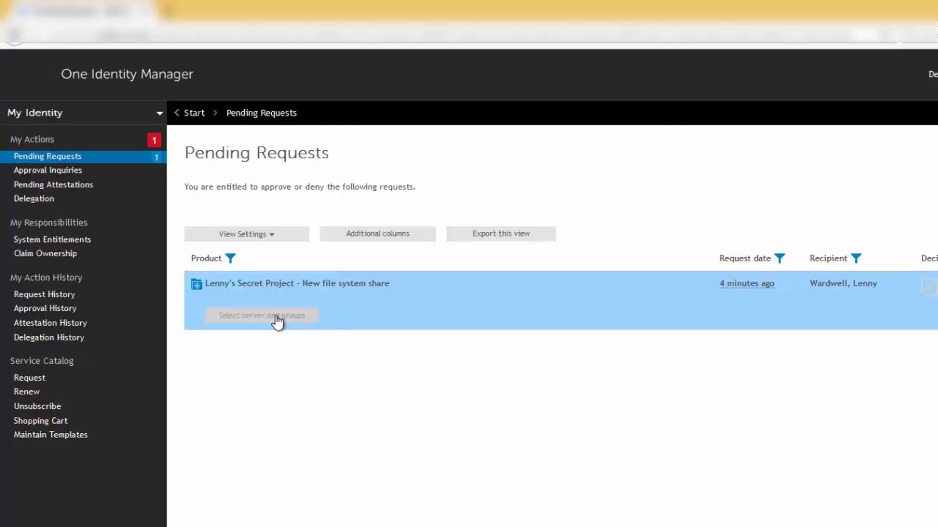
pyautogui.click(276, 319)
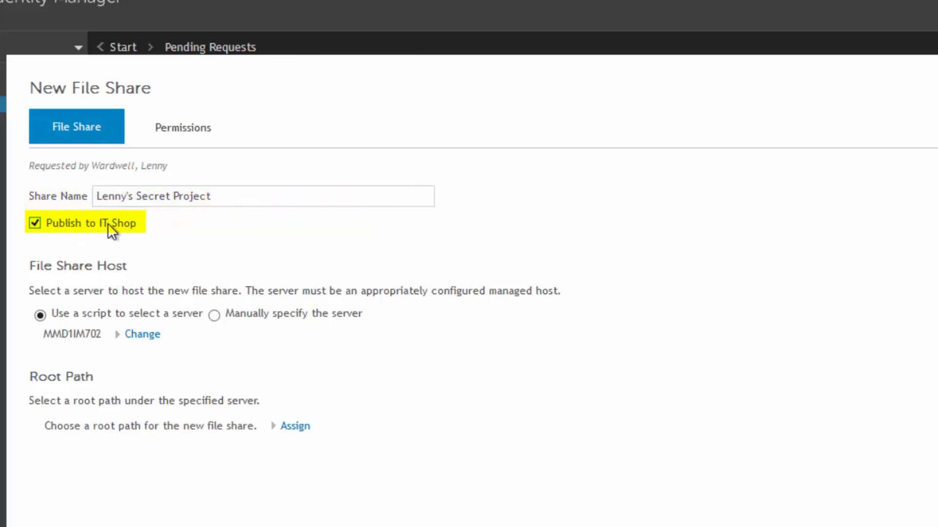
# Tick Publish to IT Shop on the New File Share form's File Share tab
pyautogui.click(34, 223)
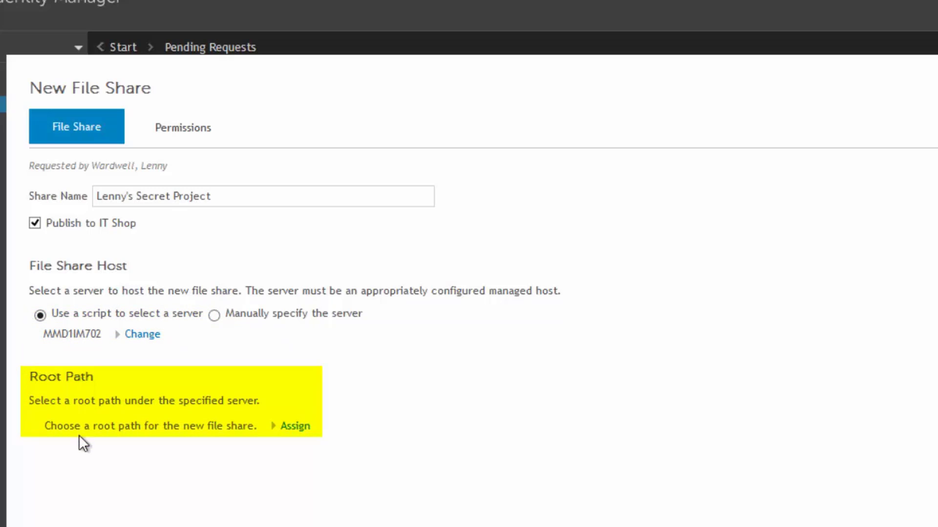
# Choose c$\Data\Shares as the root path on server MMD1IM702
pyautogui.click(301, 428)
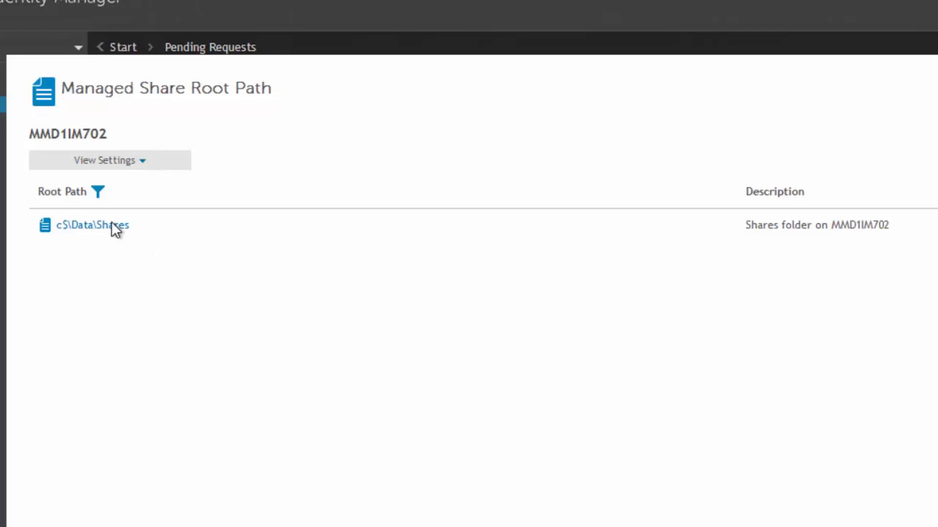
pyautogui.click(111, 224)
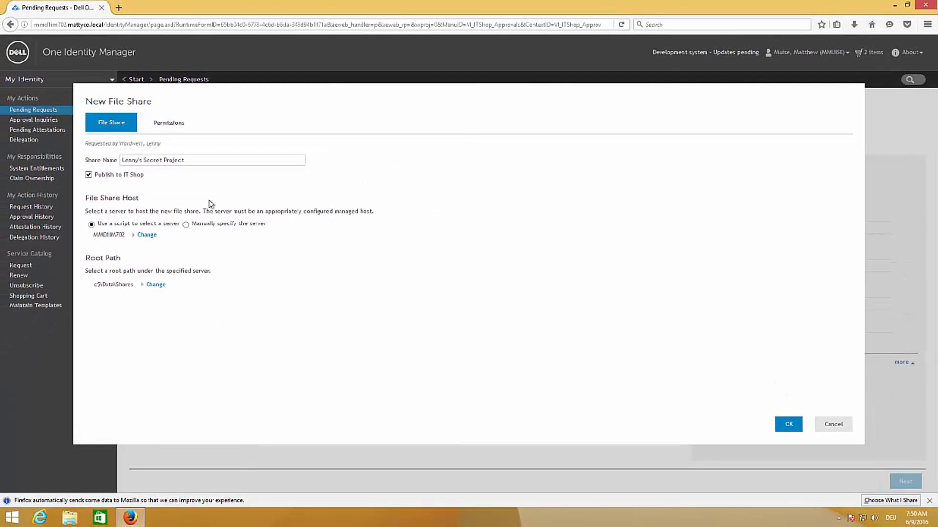
# List the share's permission groups, expanding Full Control, Read and Read Write to their Global groups
pyautogui.click(171, 127)
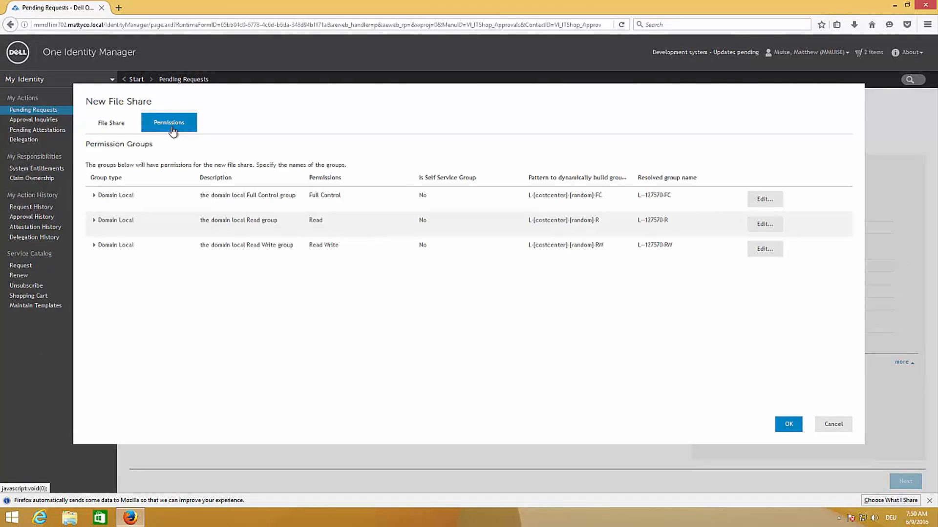
pyautogui.click(30, 191)
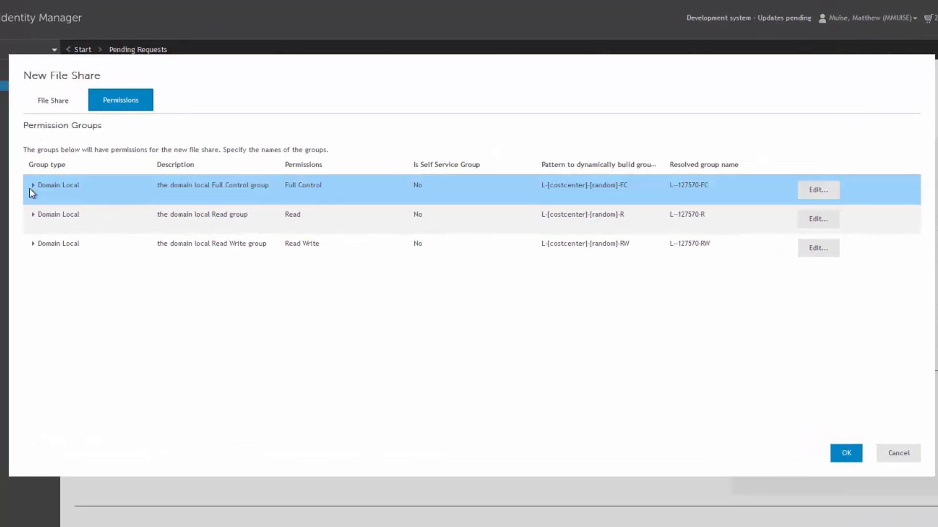
pyautogui.click(32, 190)
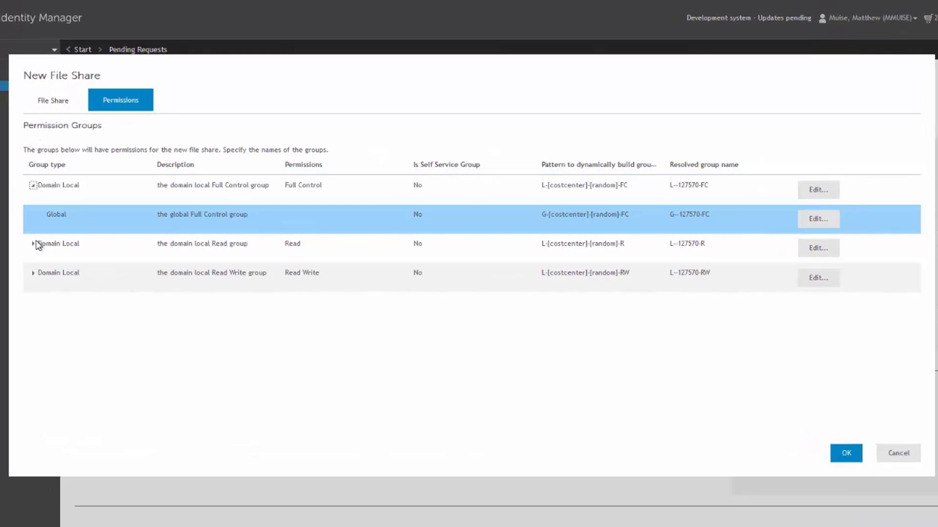
pyautogui.click(33, 245)
pyautogui.click(33, 303)
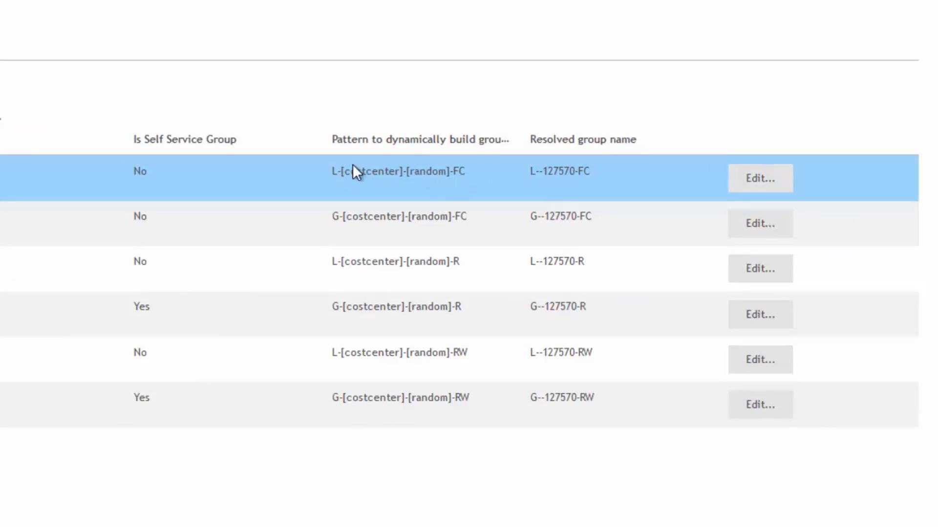
pyautogui.press('Down')
pyautogui.press('Down')
pyautogui.press('Down')
pyautogui.press('Down')
pyautogui.press('Down')
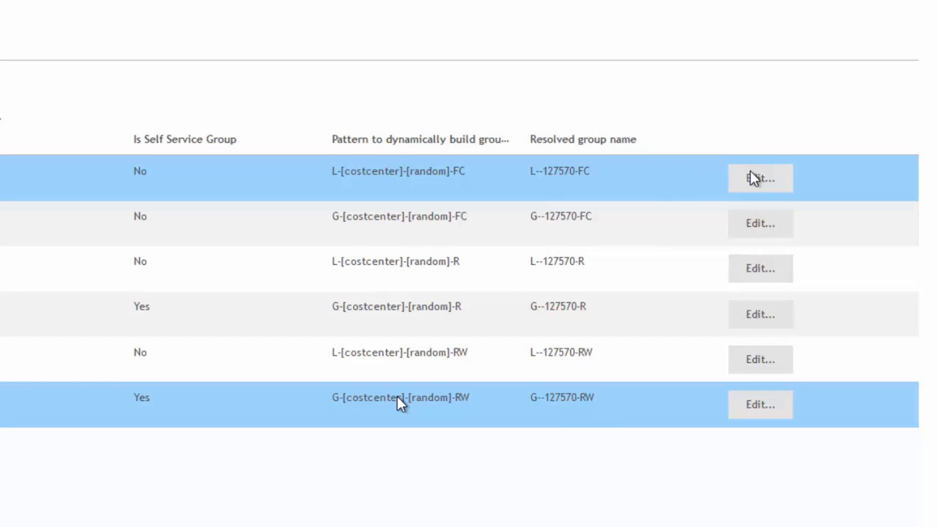
pyautogui.click(772, 179)
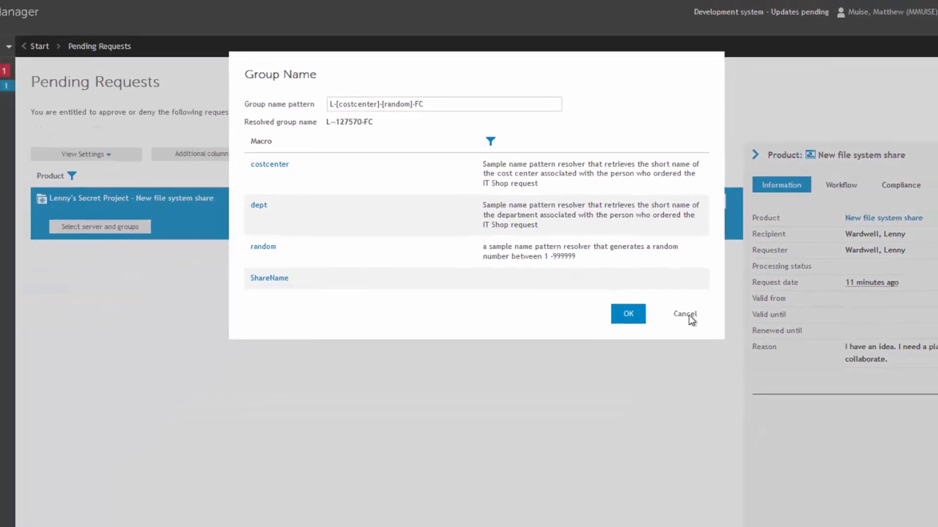
pyautogui.click(739, 437)
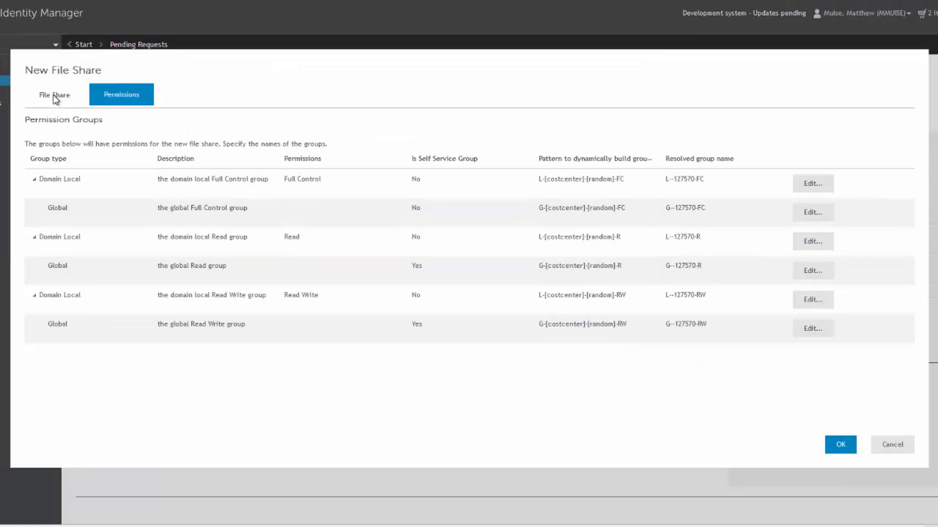
# Recheck share settings and permission groups, then approve the request with reason 'This share is approved for creation'
pyautogui.click(55, 100)
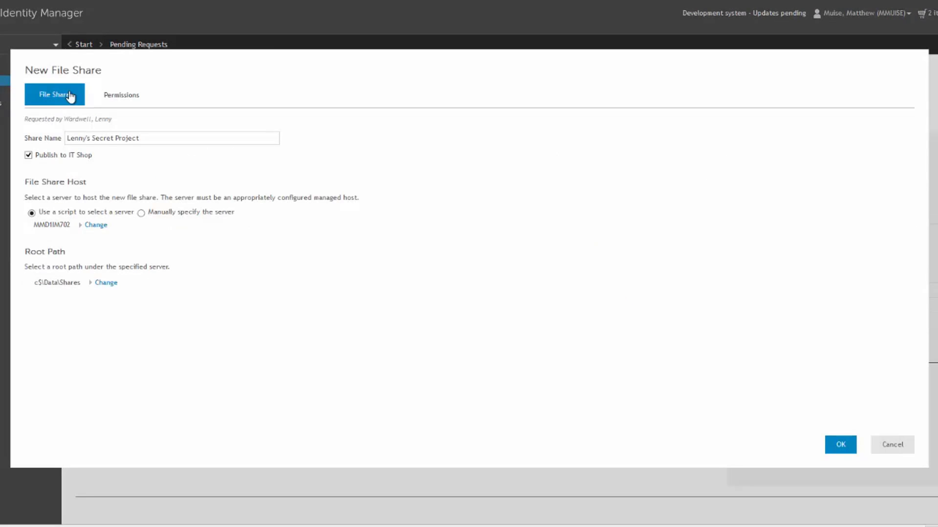
pyautogui.click(123, 98)
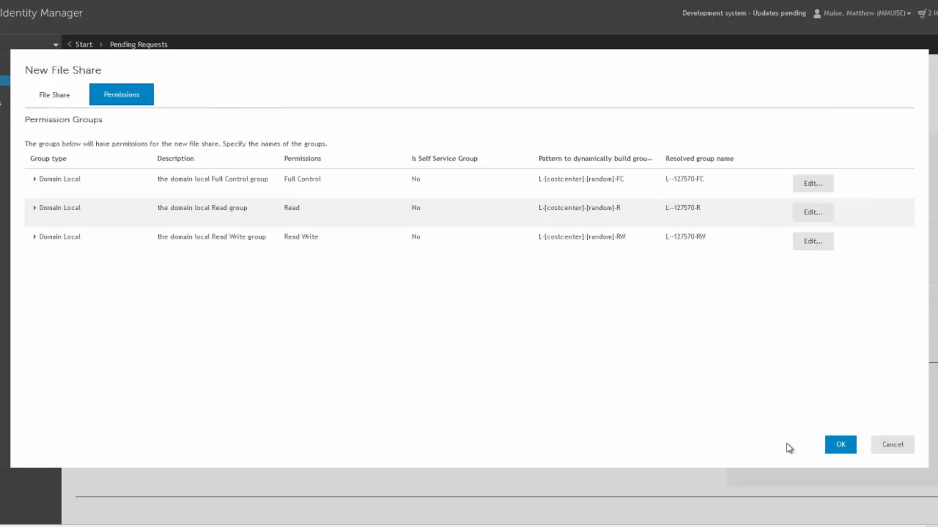
pyautogui.click(839, 445)
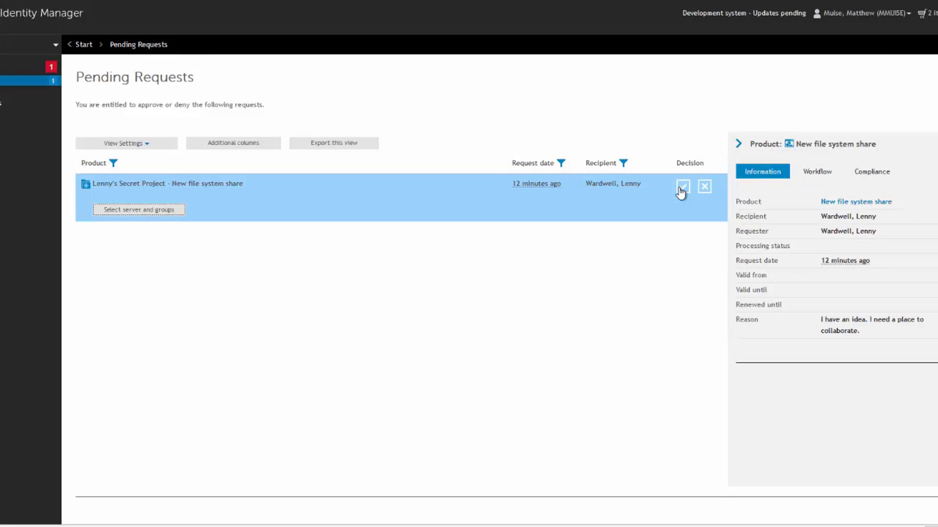
pyautogui.click(681, 191)
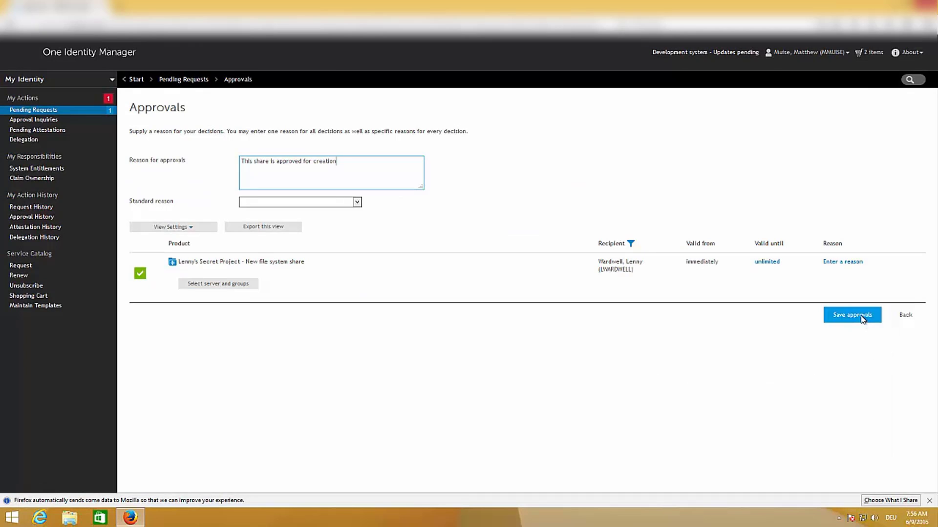
pyautogui.click(865, 318)
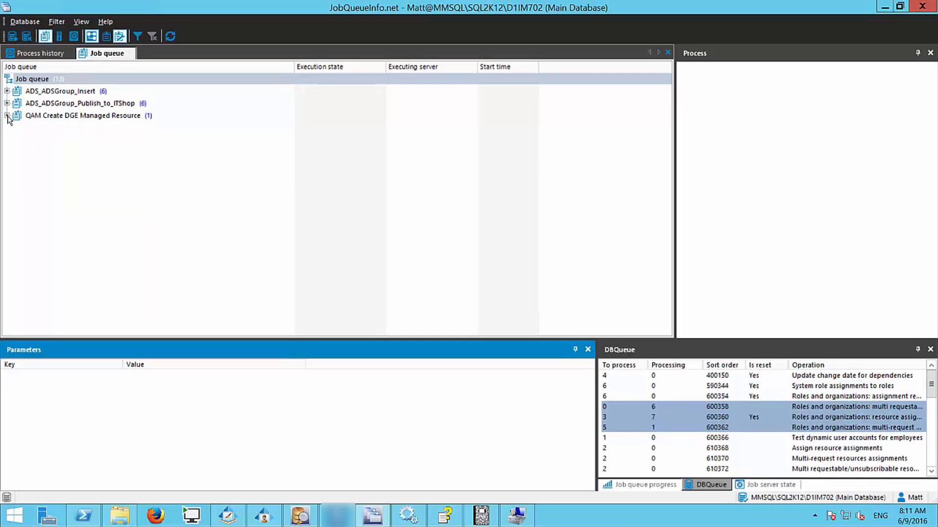
# Expand the QAM Create DGE Managed Resource job's 8:10:48 AM run, then bring Designer forward
pyautogui.click(7, 115)
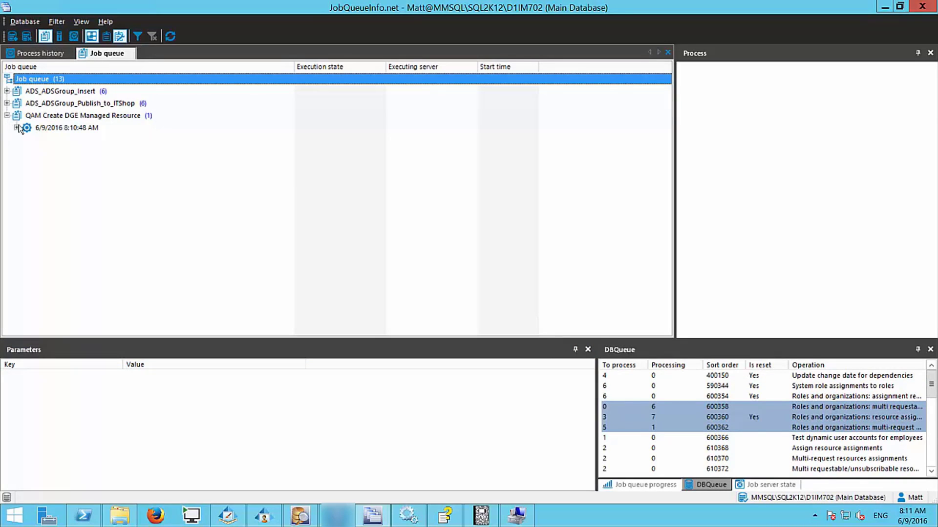
pyautogui.click(16, 127)
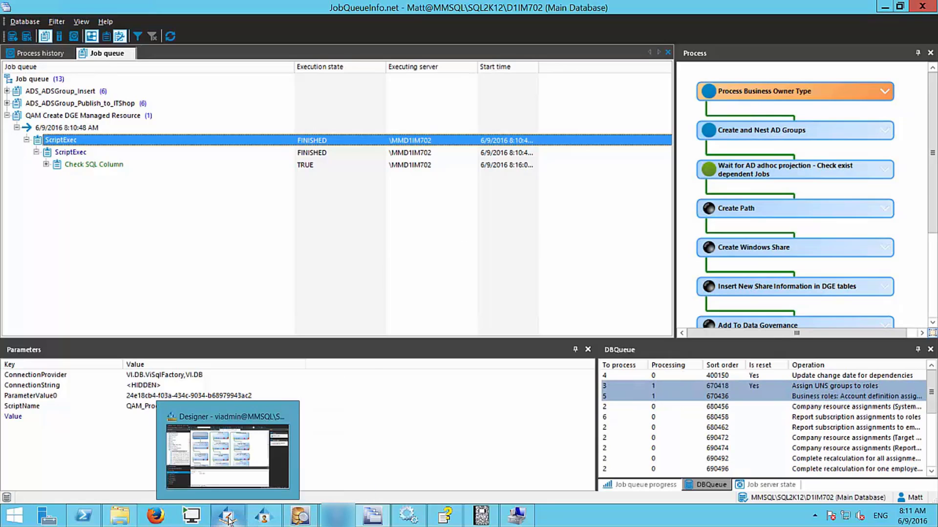
pyautogui.click(229, 520)
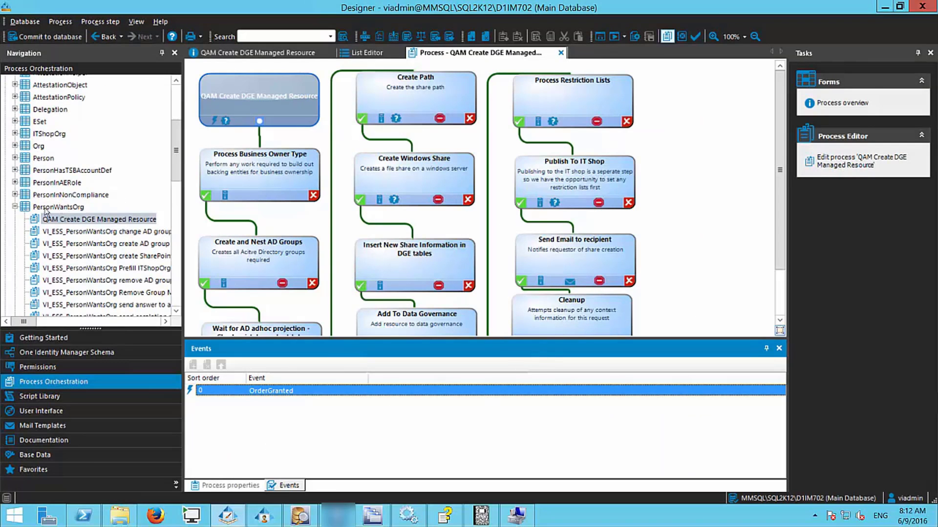
# View the PersonWantsOrg table overview, then the QAM Create DGE Managed Resource process diagram
pyautogui.click(88, 206)
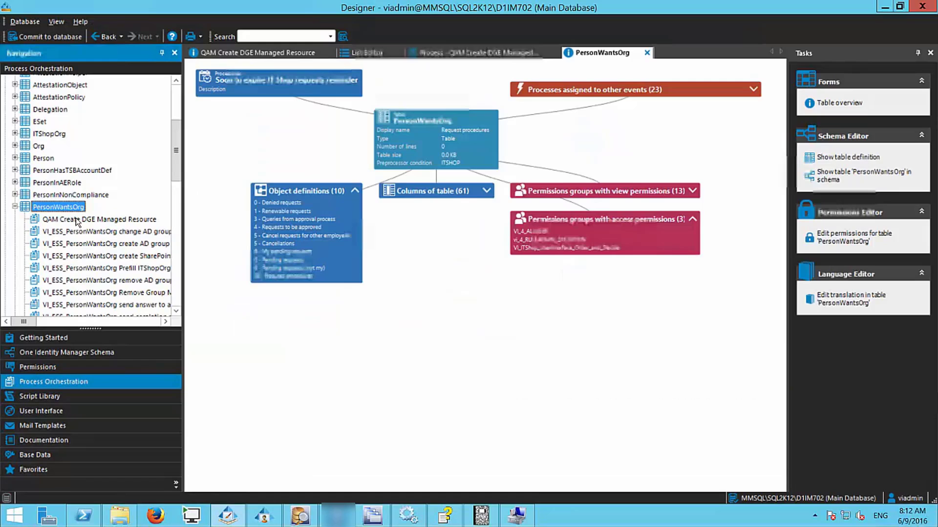
pyautogui.click(77, 219)
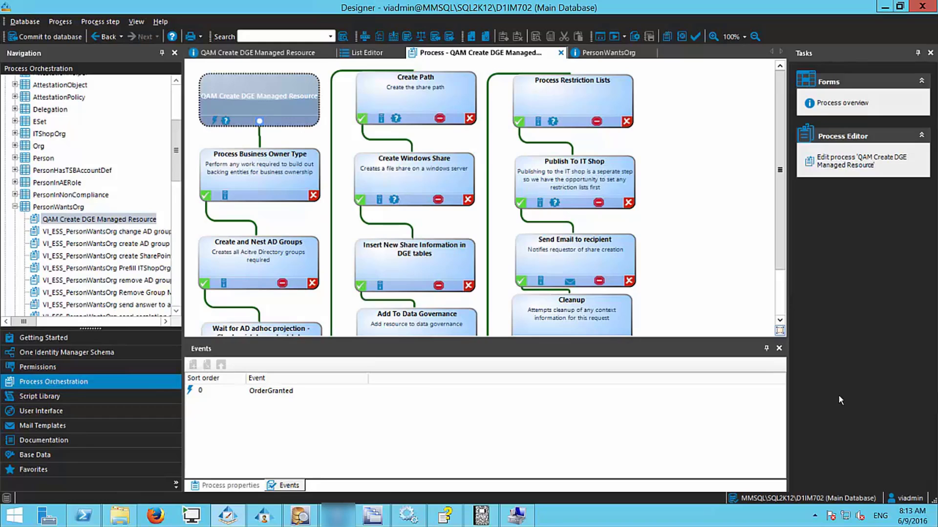
# Switch back to JobQueueInfo and watch the DBQueue clear for the QAM Create DGE Managed Resource job
pyautogui.moveTo(376, 517)
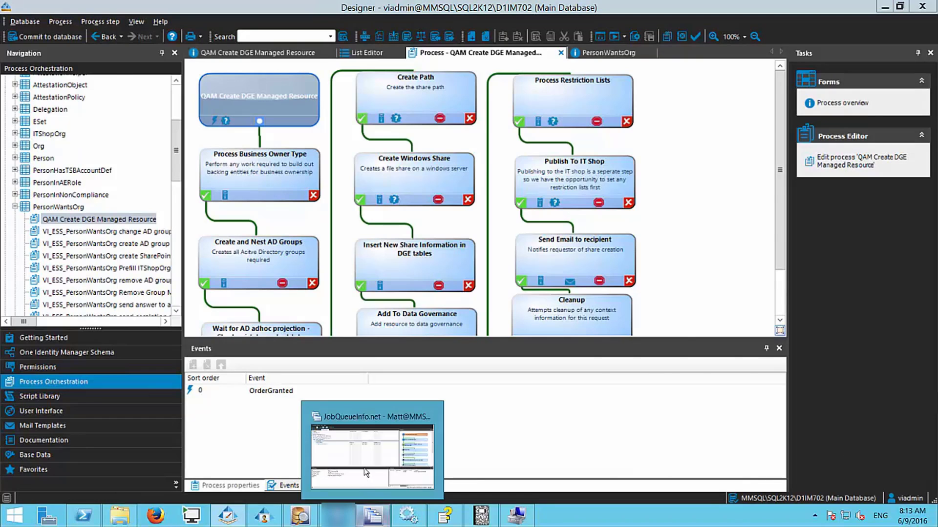
pyautogui.click(364, 457)
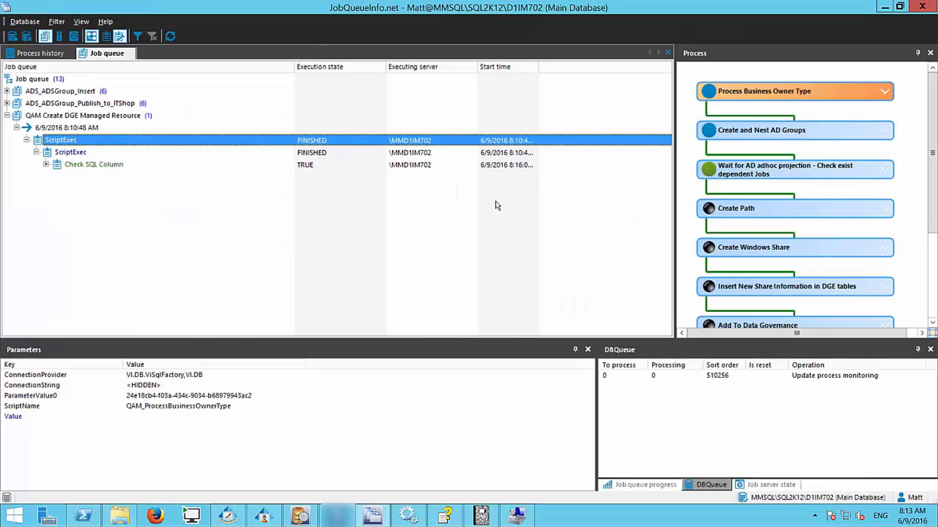